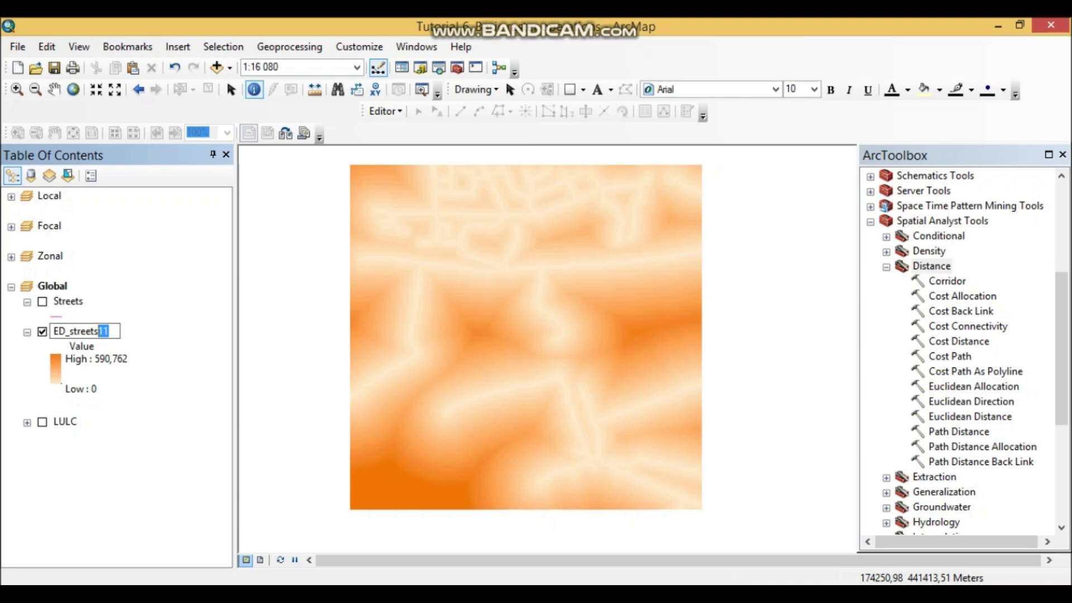
Finish naming the distance layer ED_streets, and display the Streets and LULC layers instead of it.
key("Return")
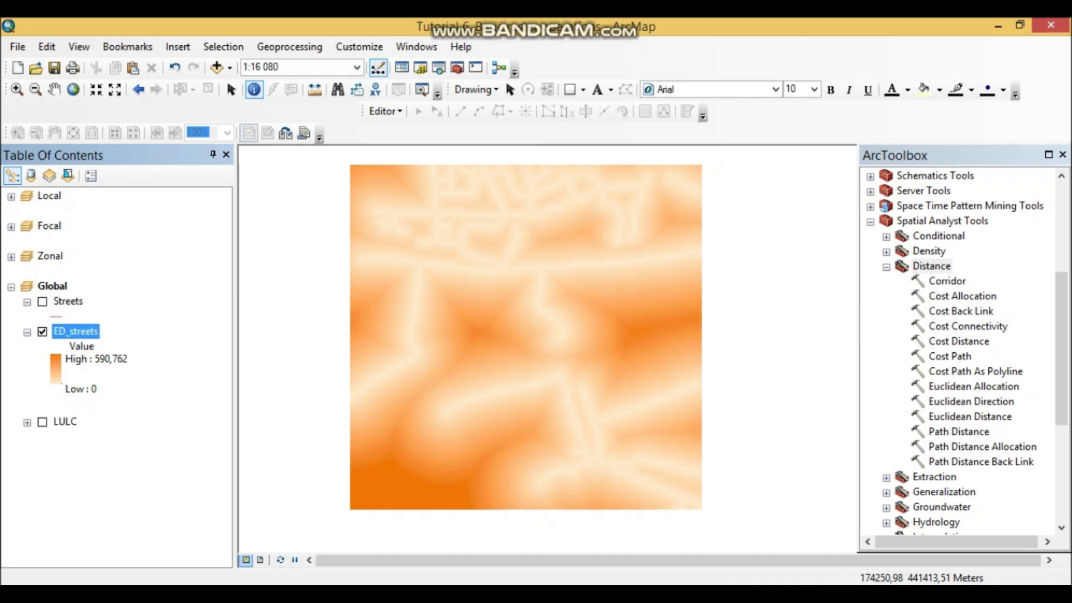
left_click(42, 422)
left_click(42, 302)
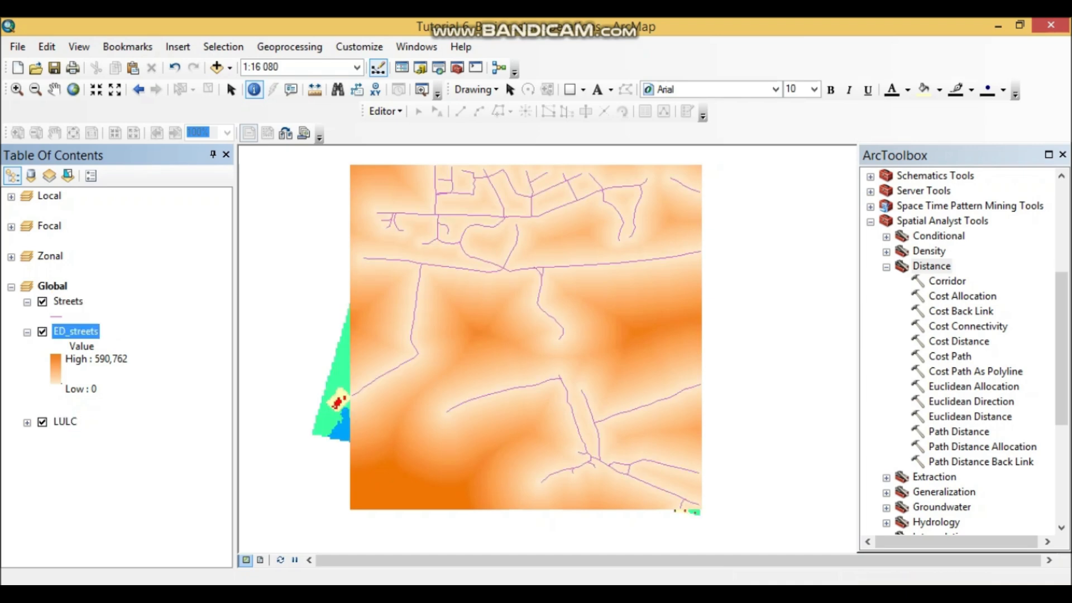
left_click(42, 332)
Check task 9 in the Word instructions, and set up Euclidean Distance in ArcMap with Streets as source and output cell size 10.
key("alt+Tab")
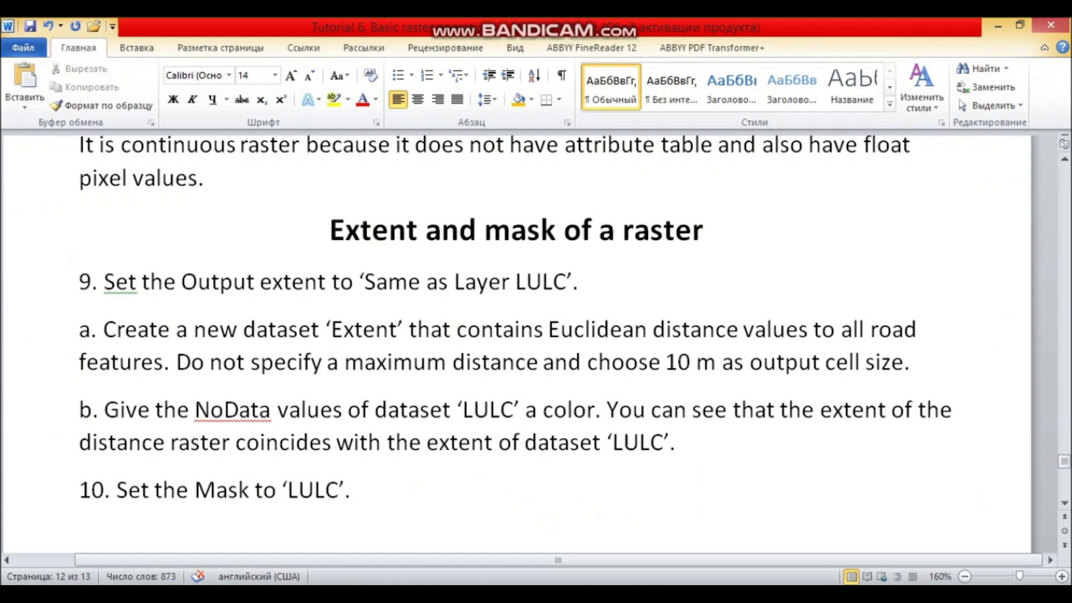
key("alt+Tab")
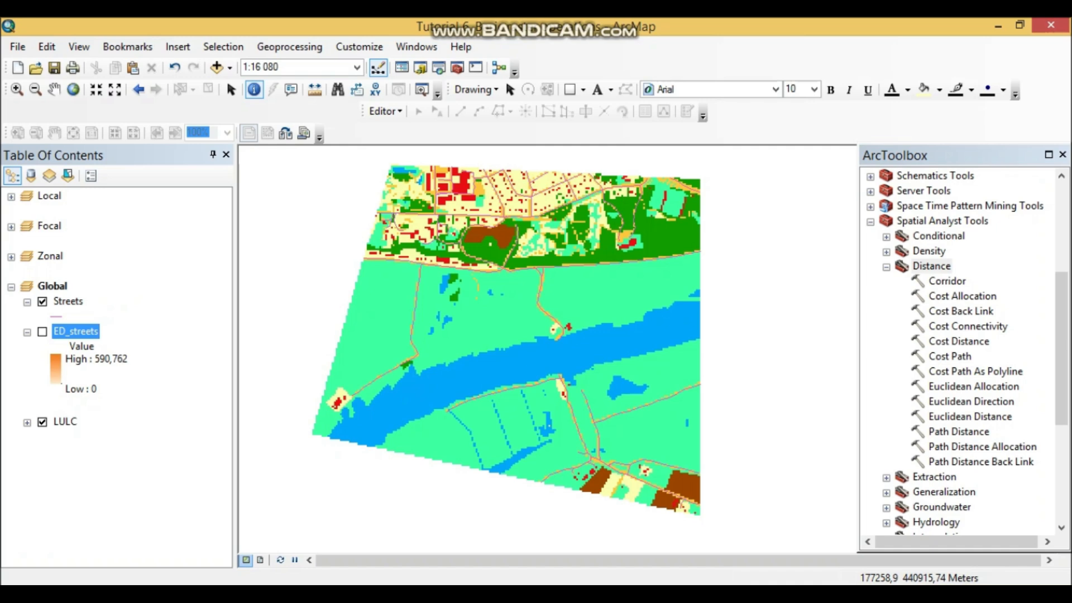
double_click(970, 417)
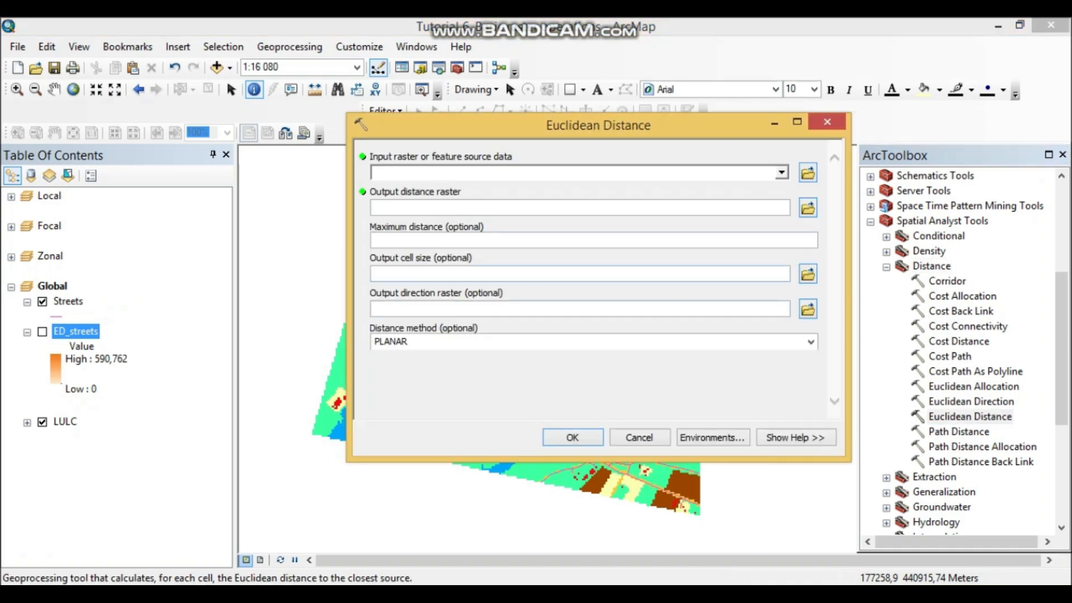
left_click(781, 173)
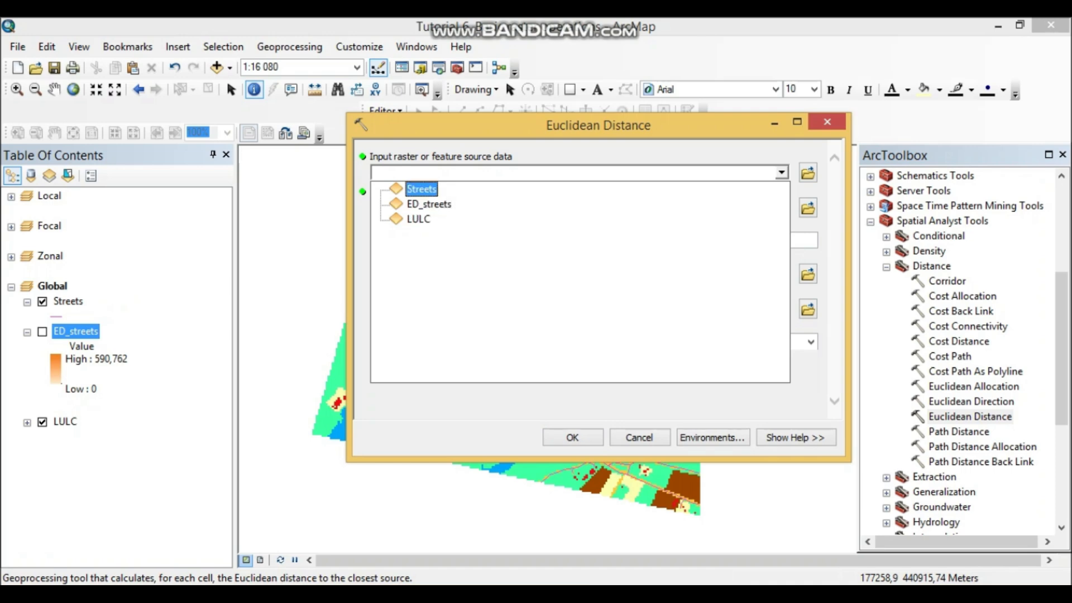
left_click(423, 189)
left_click_drag(467, 274, 358, 274)
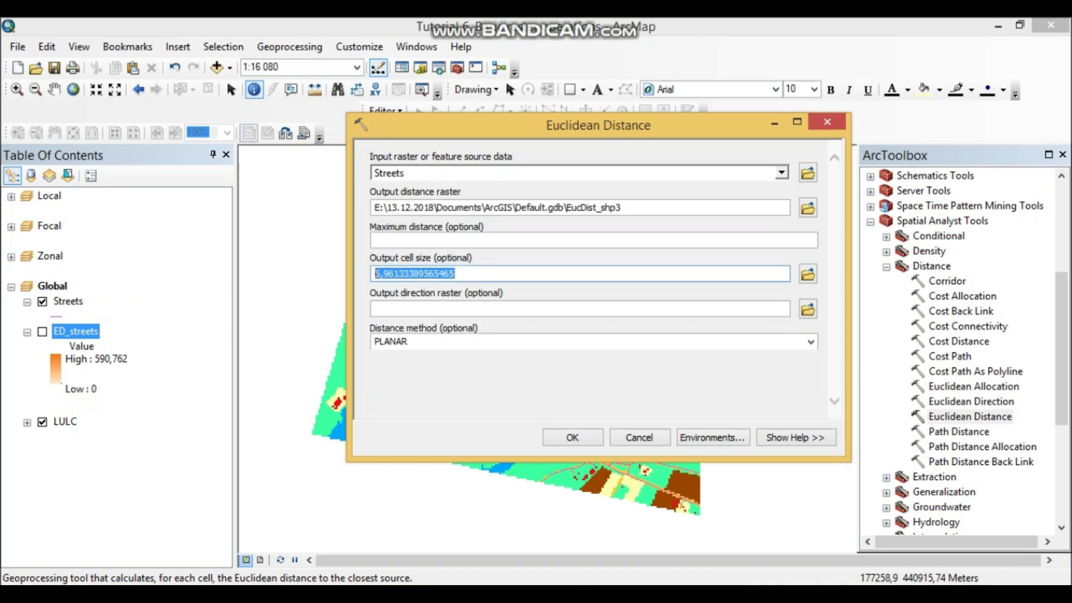
type("10")
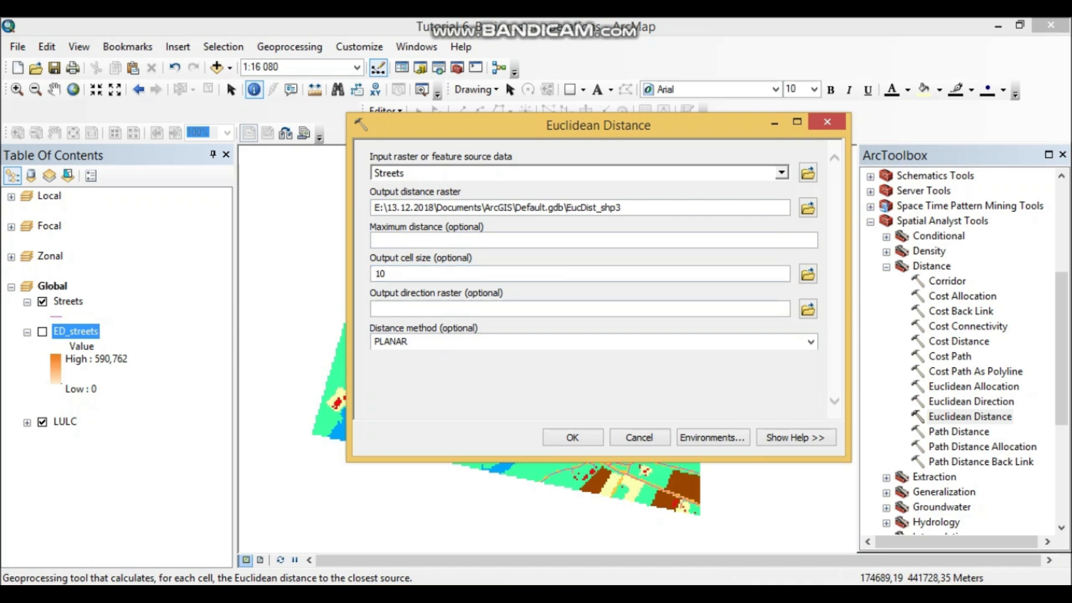
Set the tool's processing extent to Same as layer LULC and run Euclidean Distance.
left_click(712, 437)
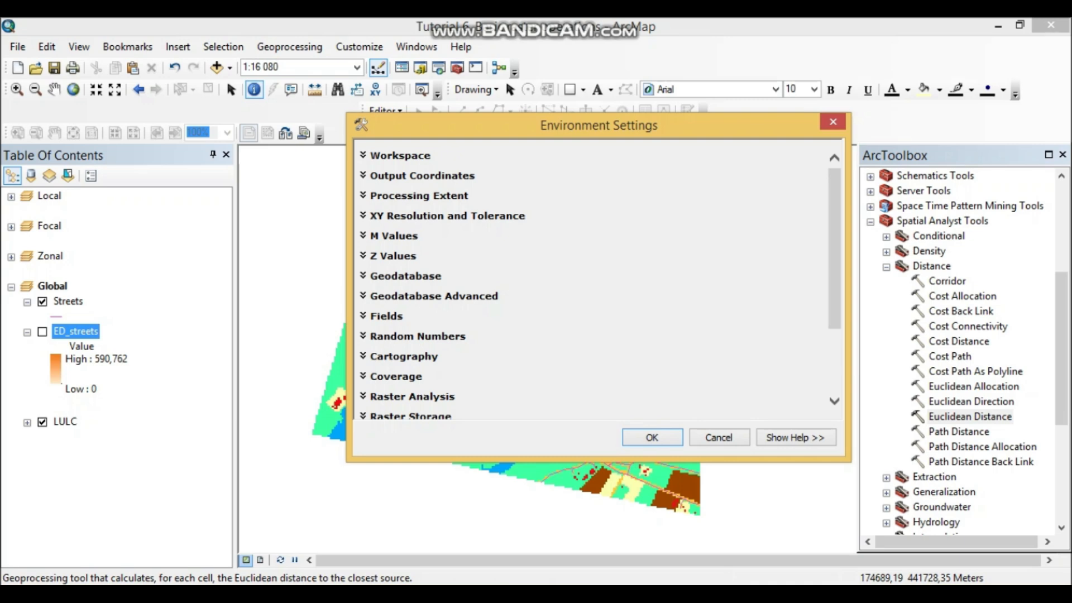
left_click(417, 196)
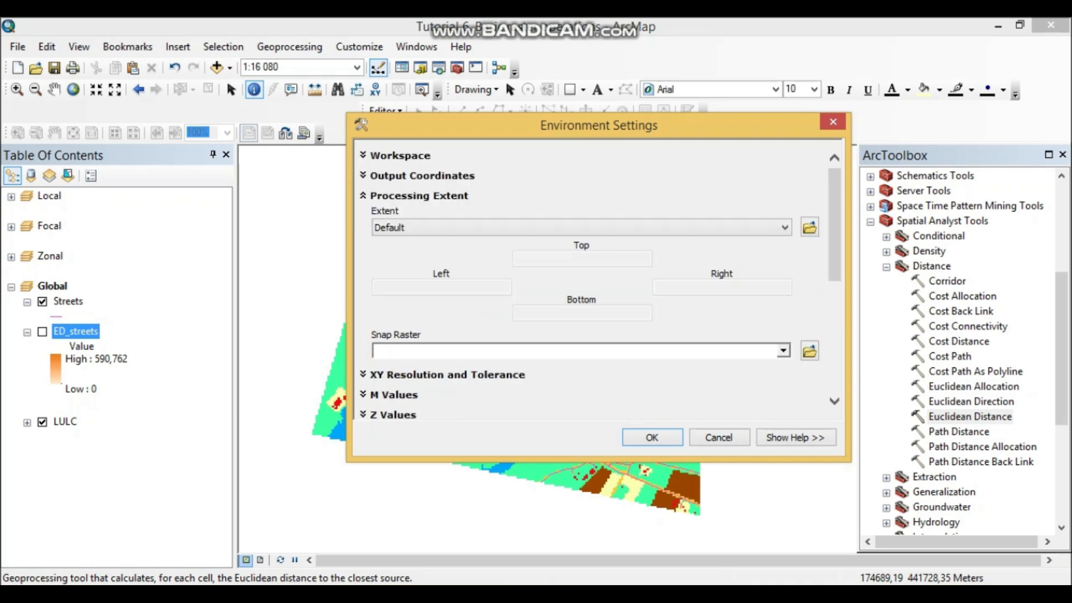
left_click(785, 227)
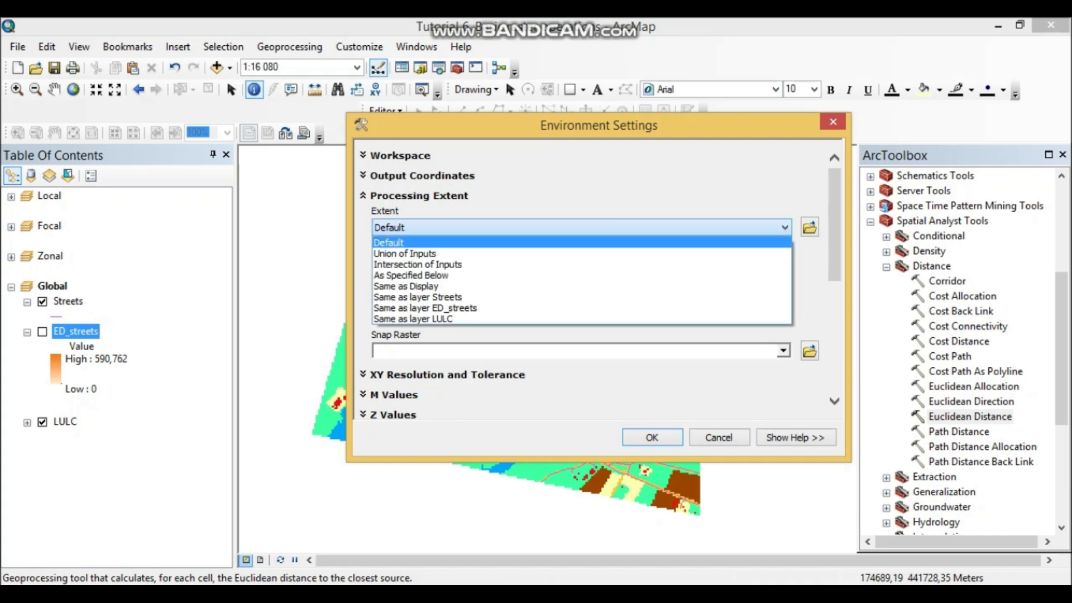
left_click(785, 227)
left_click(784, 227)
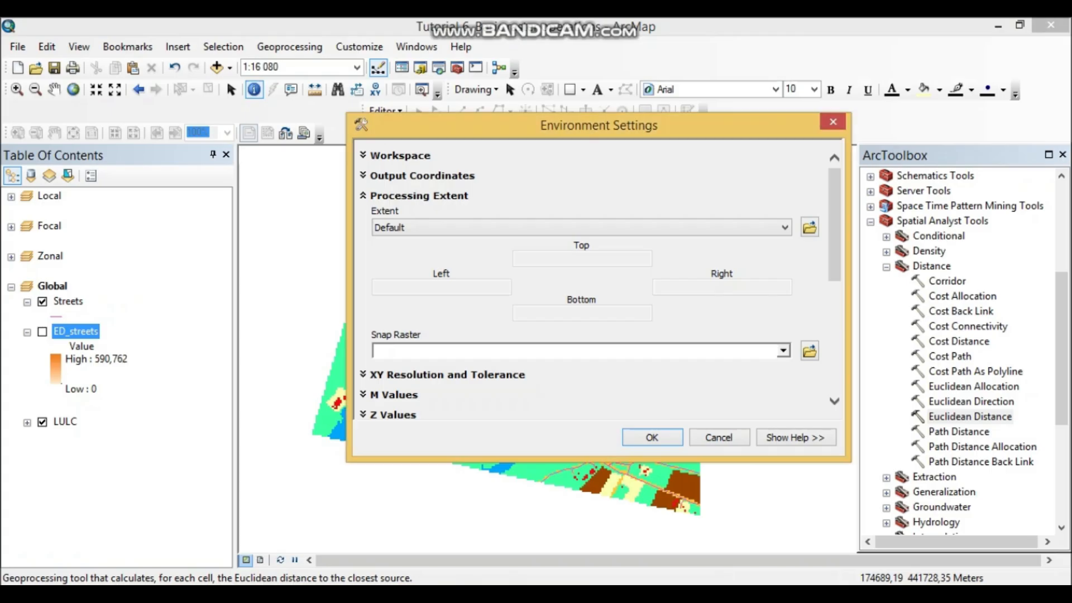
left_click(785, 227)
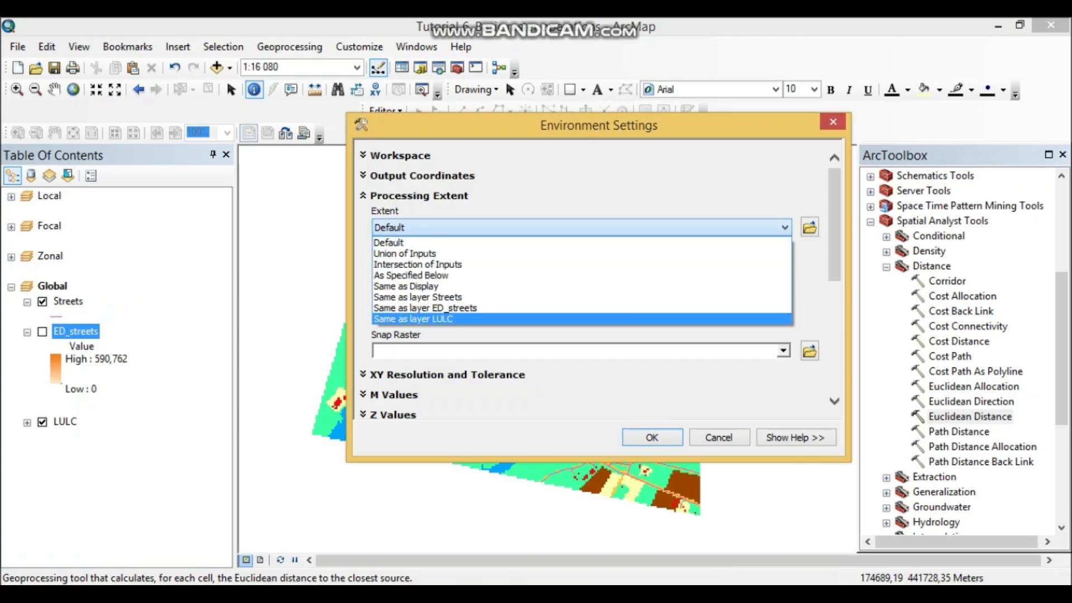
left_click(582, 319)
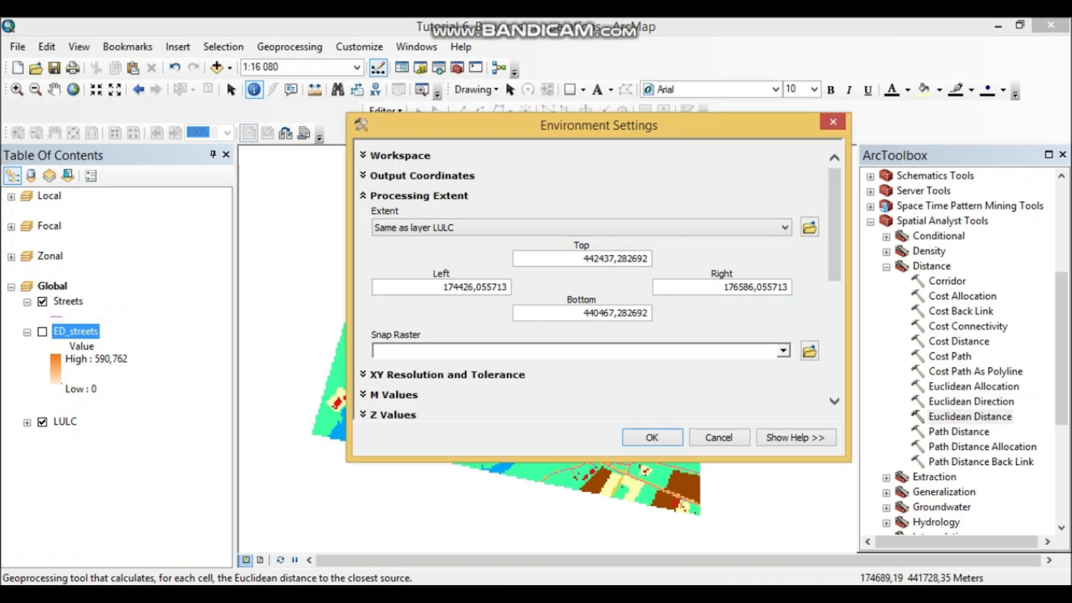
left_click(647, 437)
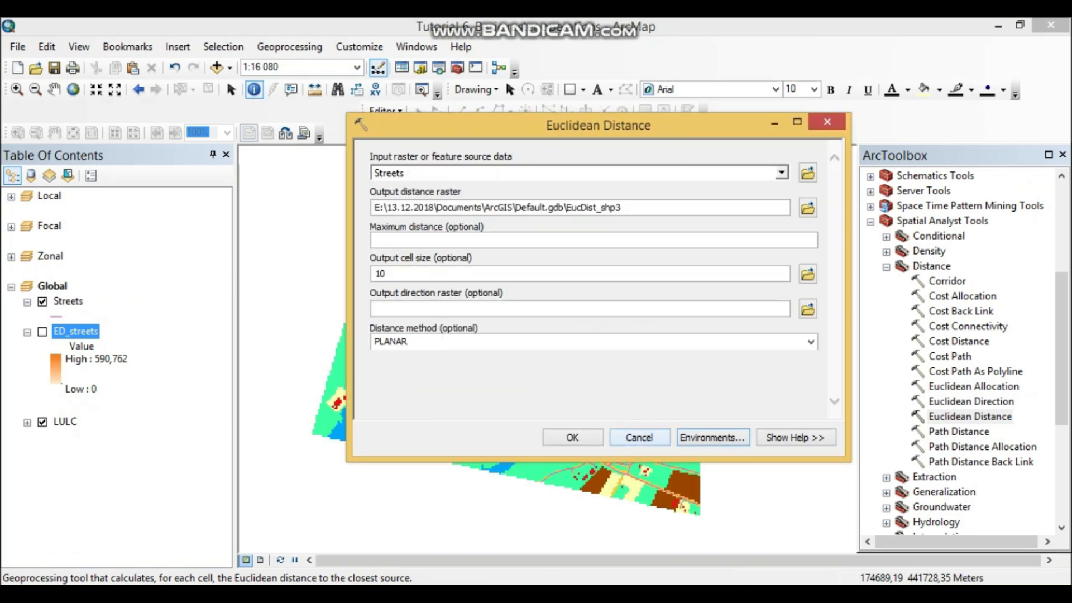
key("Return")
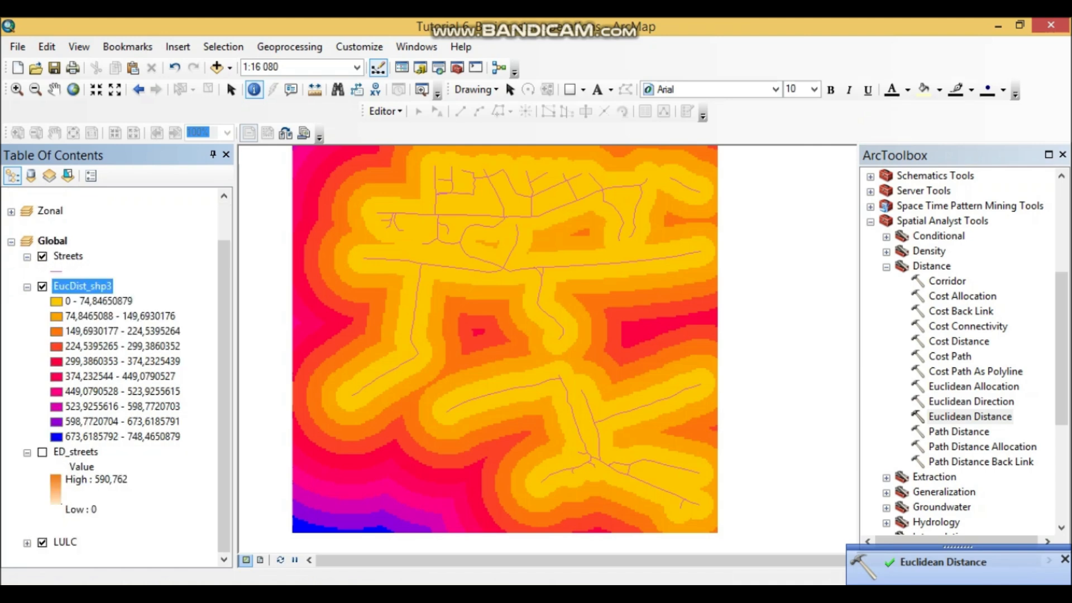
Show the ED_streets layer and place it above the new distance raster to compare their extents at 1:20 000.
left_click(43, 453)
left_click_drag(75, 452, 78, 279)
scroll(647, 336, "up", 1)
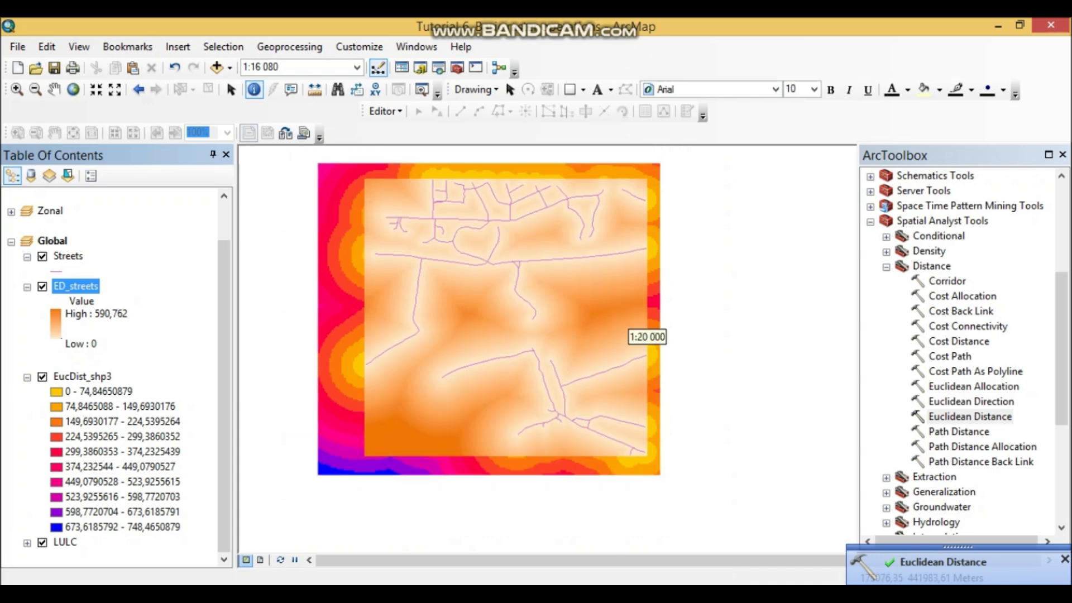
Switch to the Snipping Tool, capture the map area with both overlaid distance rasters, and copy the snip.
key("alt+Tab")
left_click(277, 101)
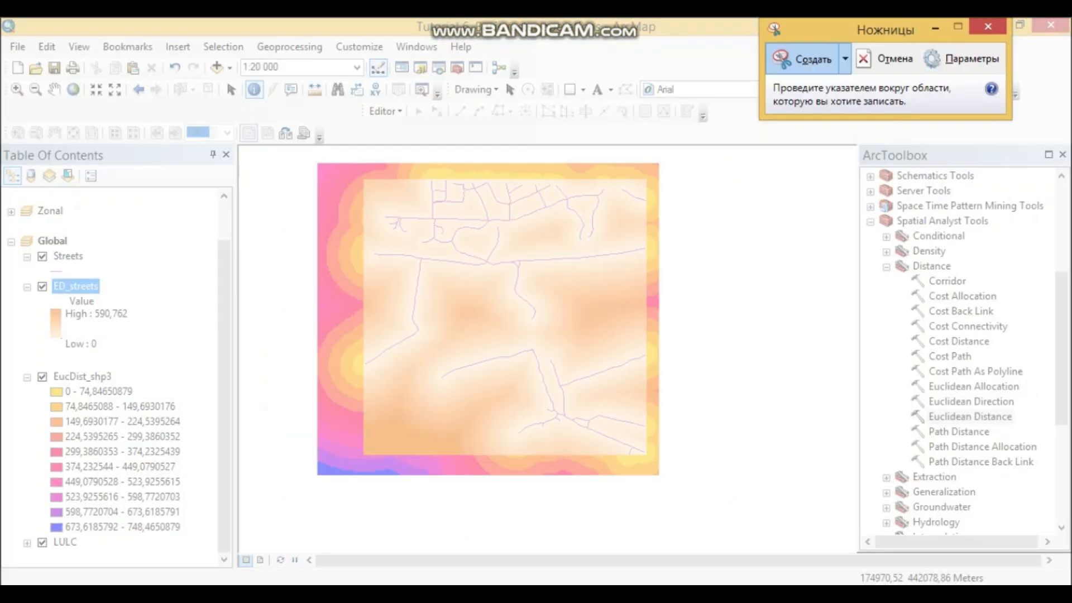
left_click_drag(292, 155, 698, 491)
right_click(437, 329)
mouse_move(492, 338)
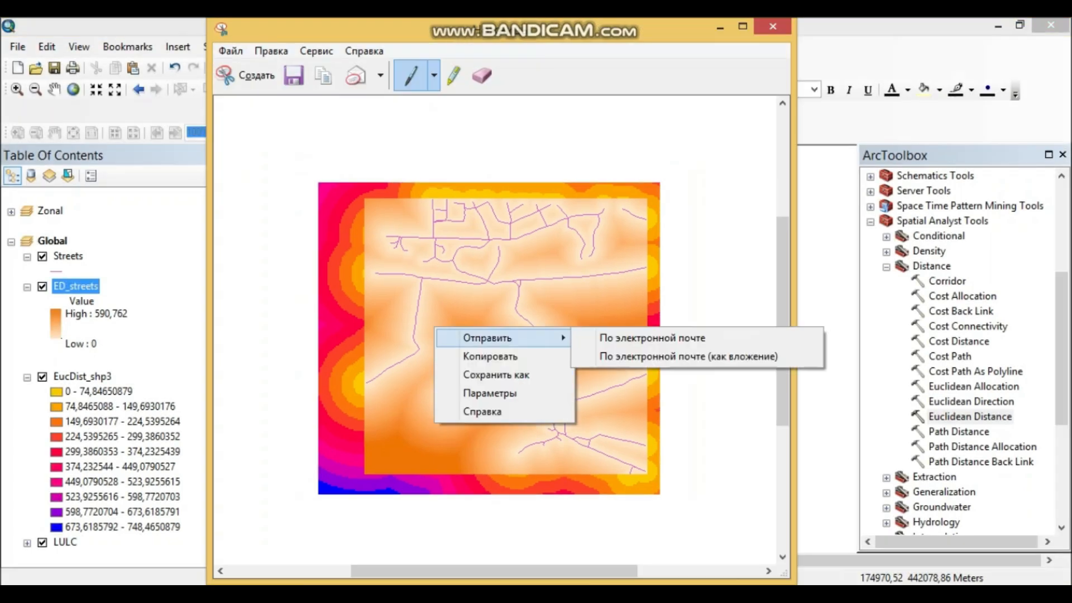
left_click(490, 357)
Switch to the Word document and paste the map snip on a new line below task 9a.
key("alt+Tab")
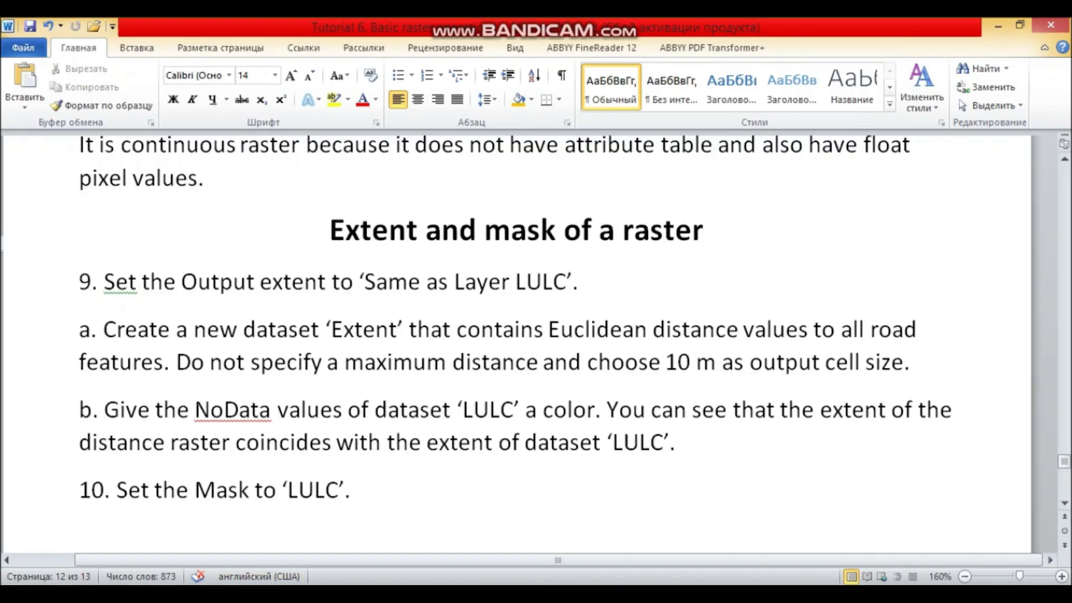
scroll(517, 344, "down", 2)
scroll(517, 343, "up", 2)
left_click(912, 362)
key("Return")
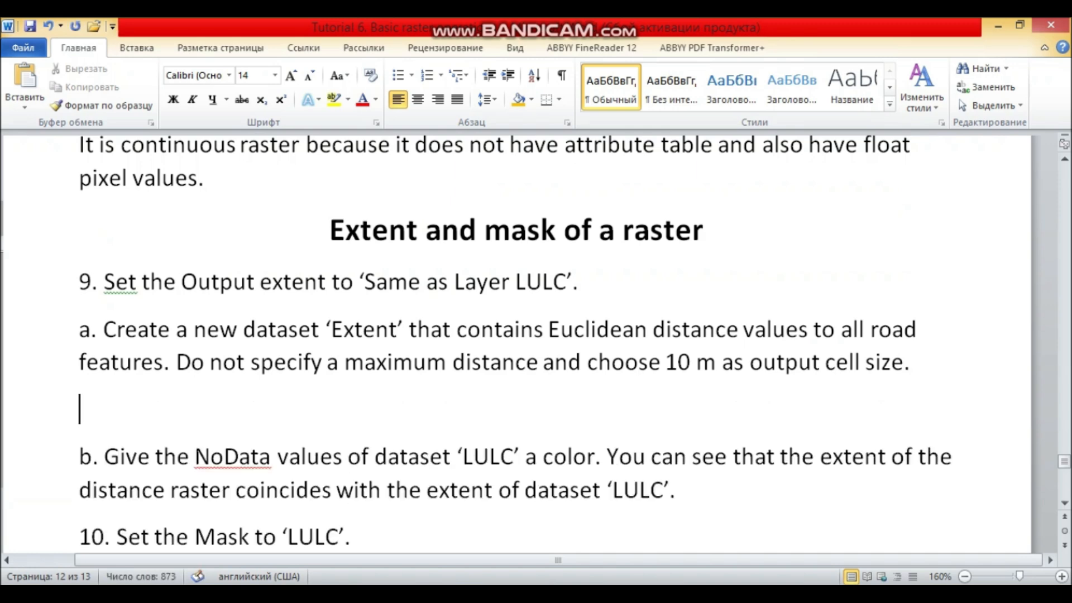
key("ctrl+v")
Switch back to ArcMap and hide the Streets and ED_streets layers.
key("alt+Tab")
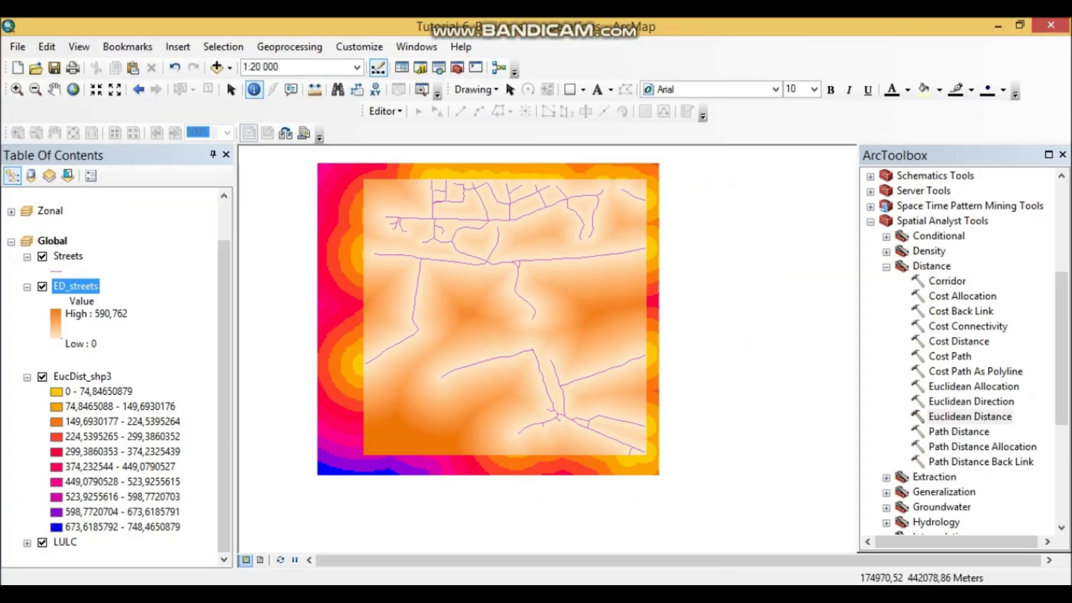
left_click(42, 256)
left_click(42, 257)
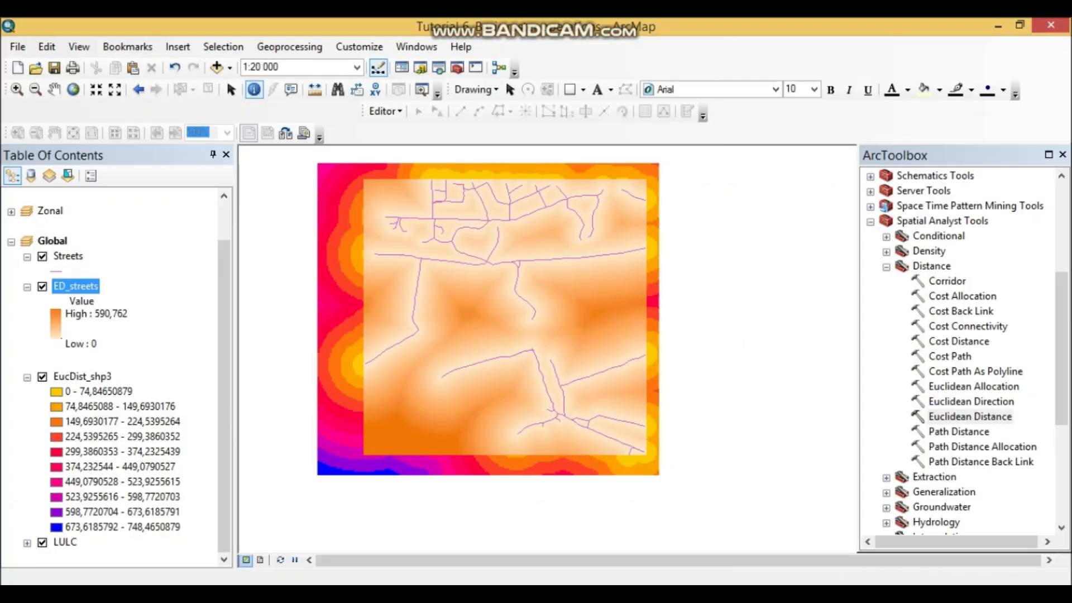
left_click(69, 256)
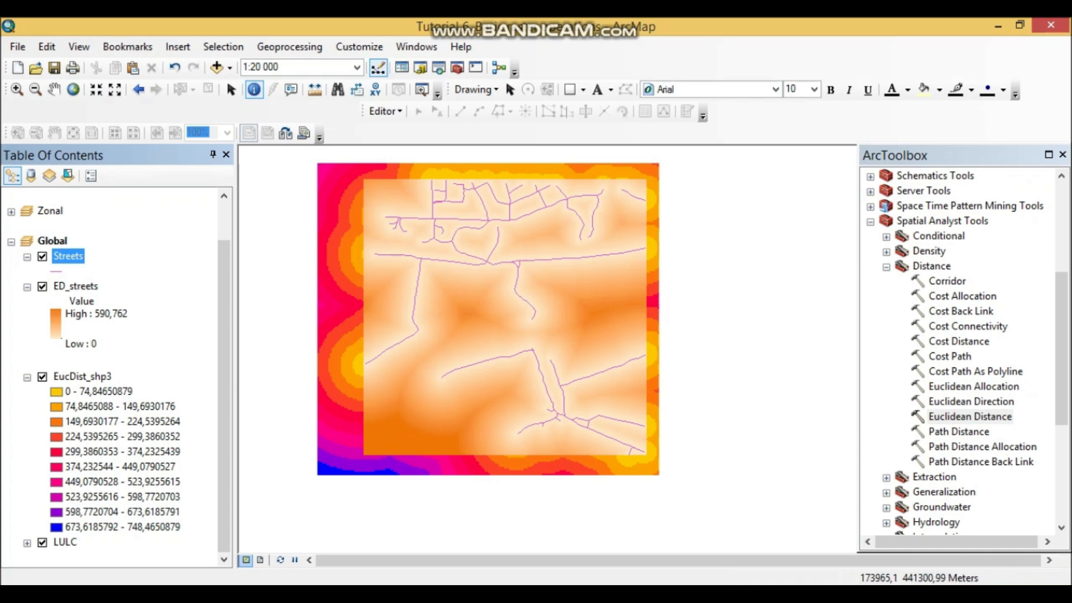
left_click(43, 286)
left_click(43, 257)
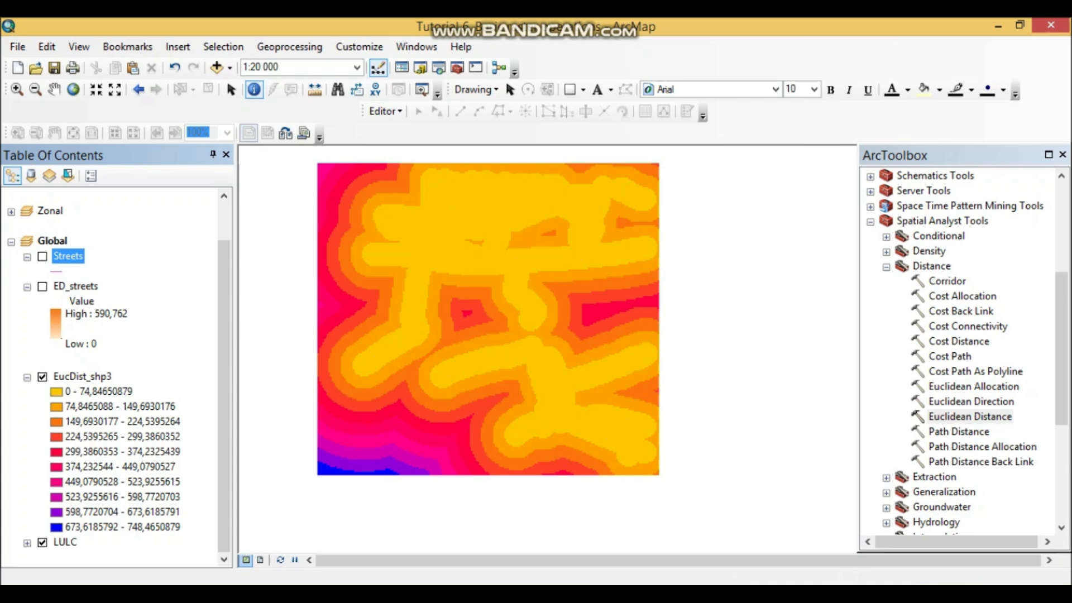
Rename the EucDist_shp3 layer as Extent.
left_click(82, 377)
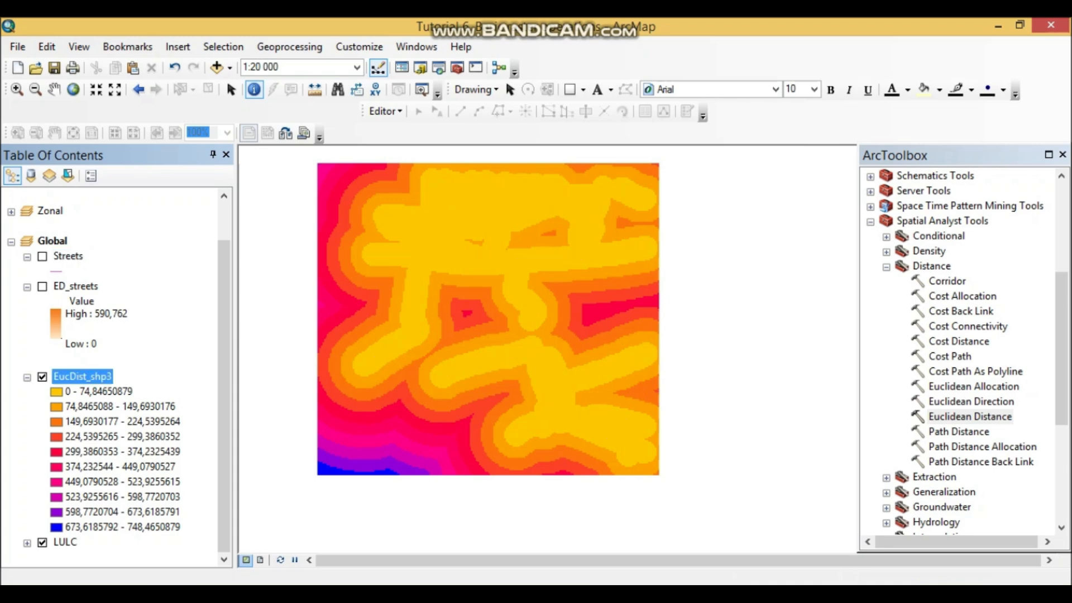
left_click(82, 377)
type("E")
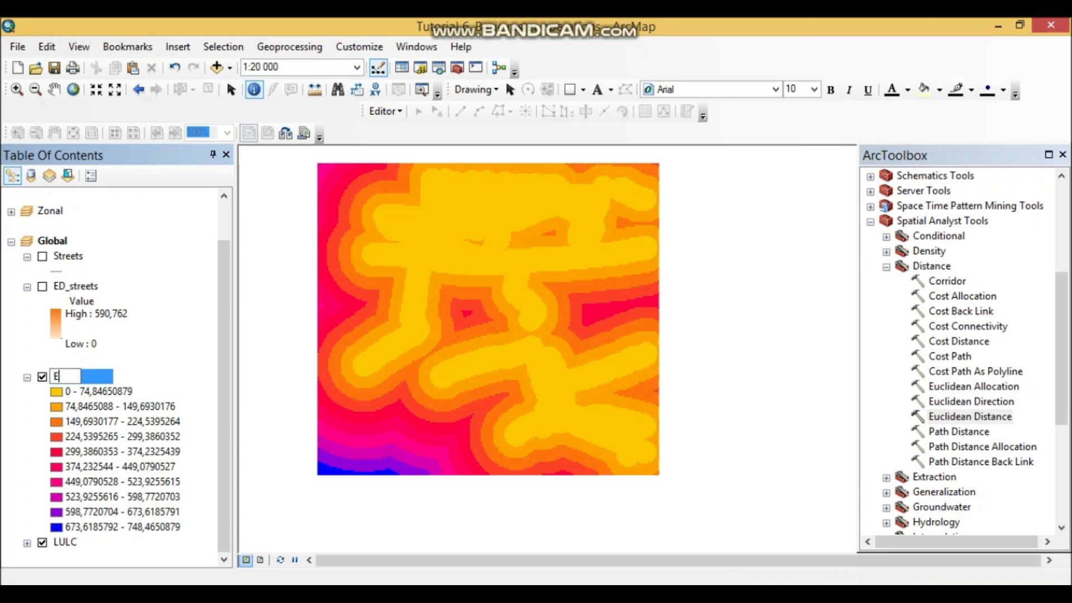
type("xtent")
key("Return")
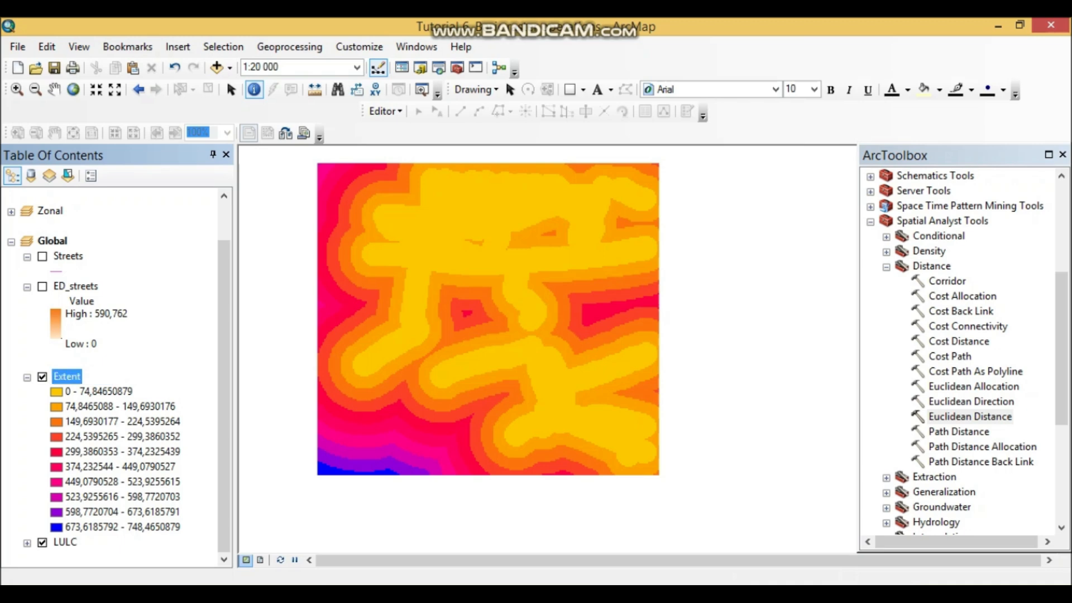
Toggle the Extent layer's visibility to compare its coverage with the LULC layer underneath.
key("space")
key("space")
key("space")
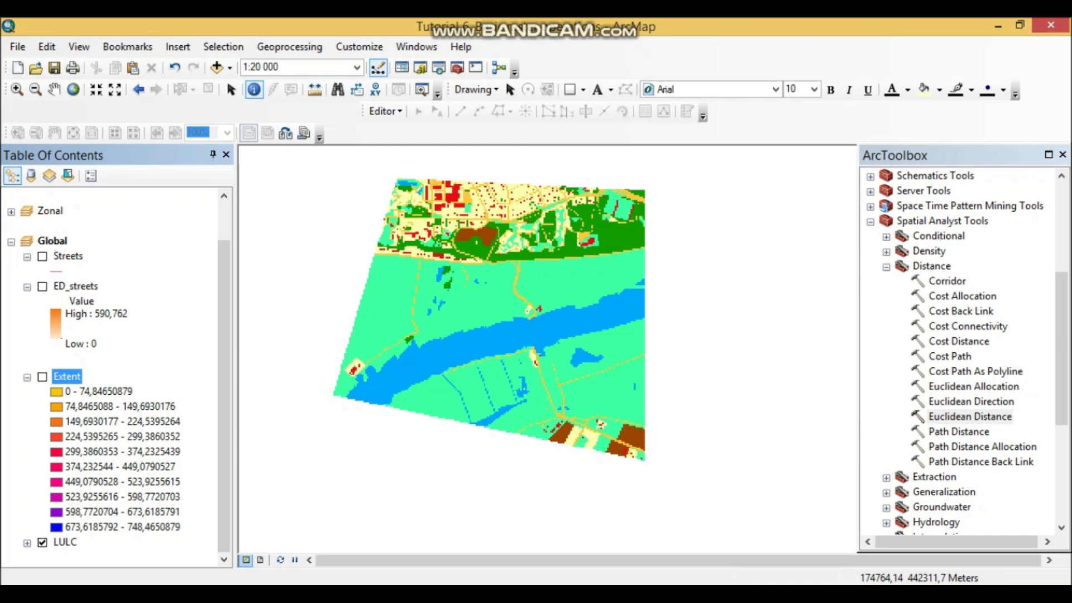
left_click(43, 377)
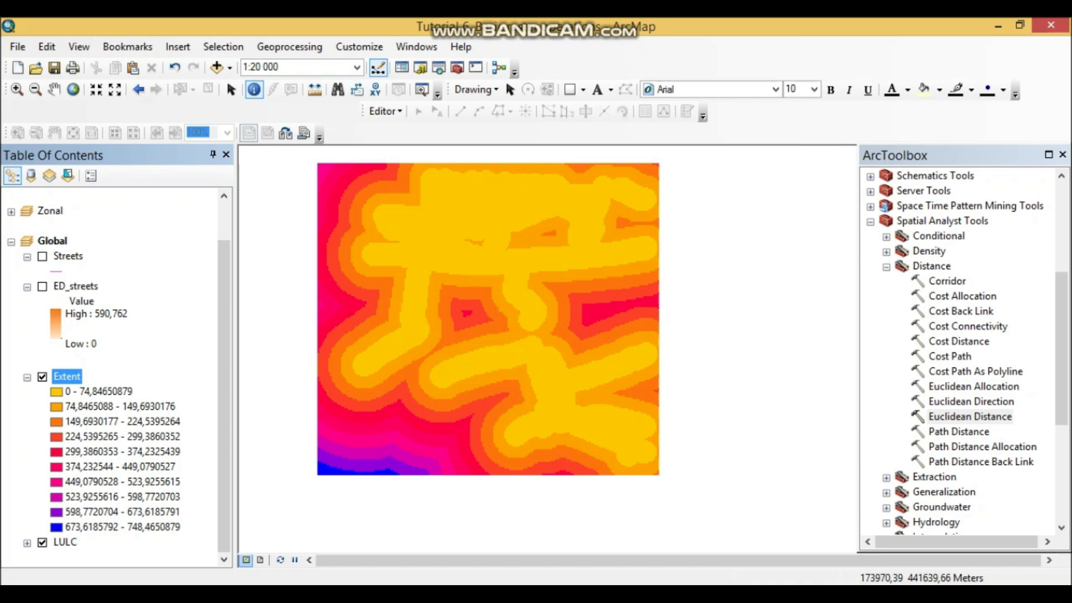
left_click(43, 377)
left_click(42, 377)
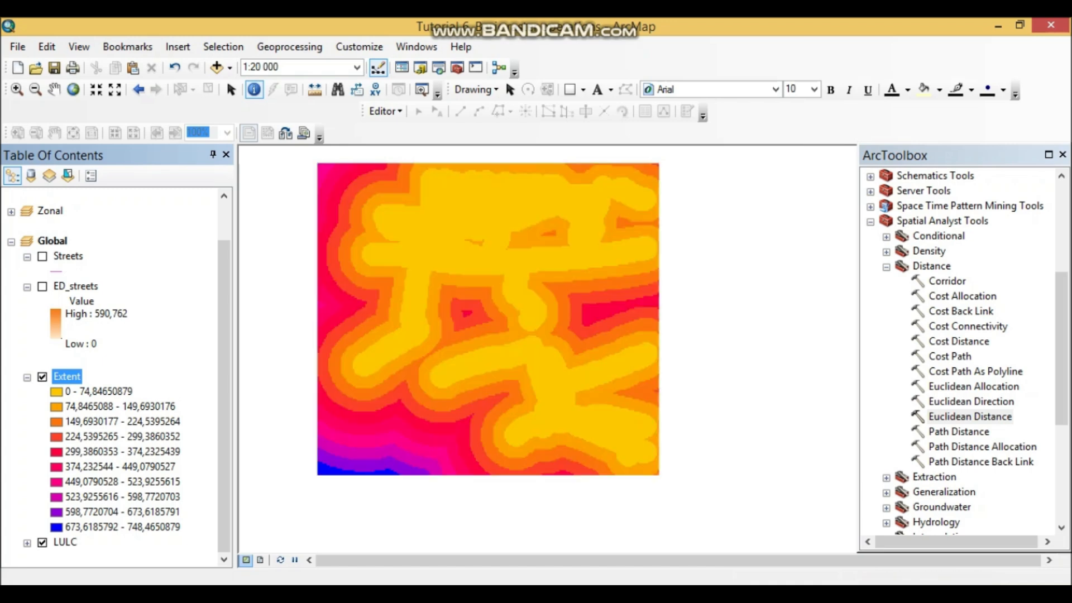
left_click(43, 377)
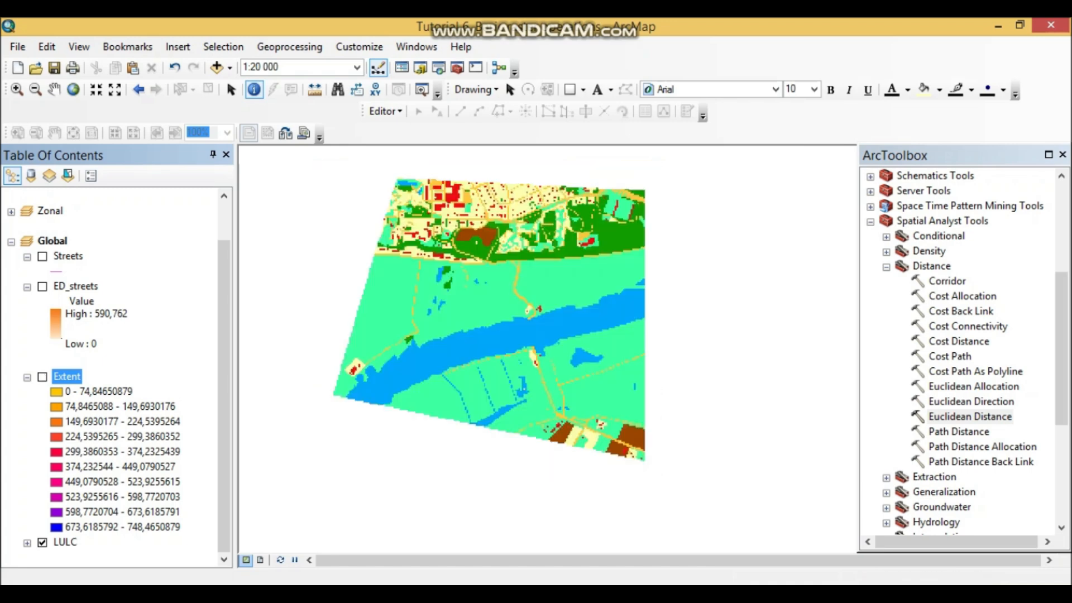
left_click(66, 542)
left_click(43, 377)
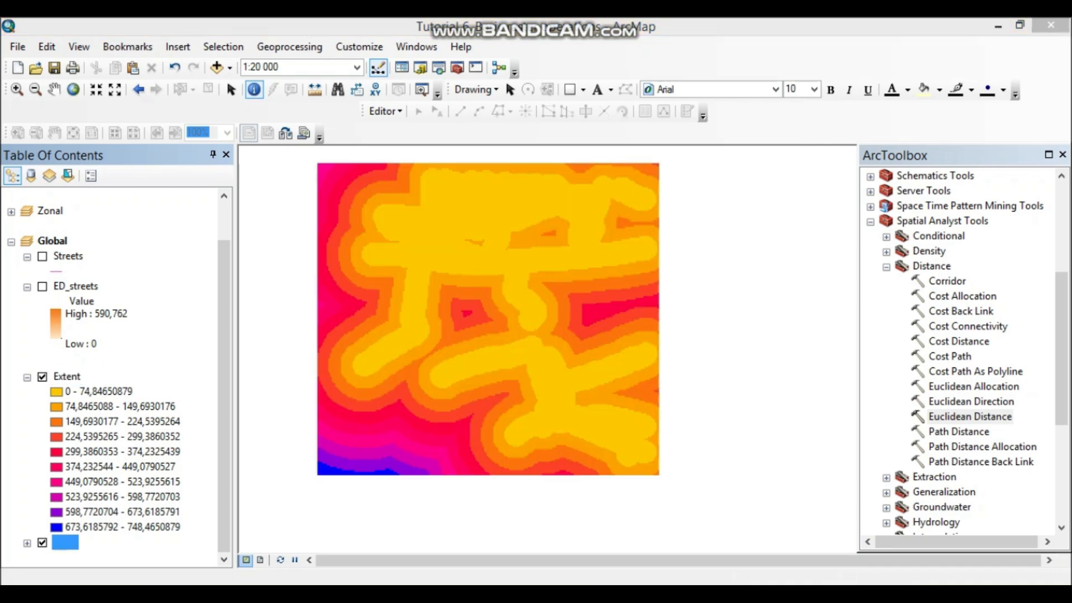
Read task 10 about the LULC mask in the Word document, and return to ArcMap.
key("alt+Tab")
scroll(536, 347, "down", 5)
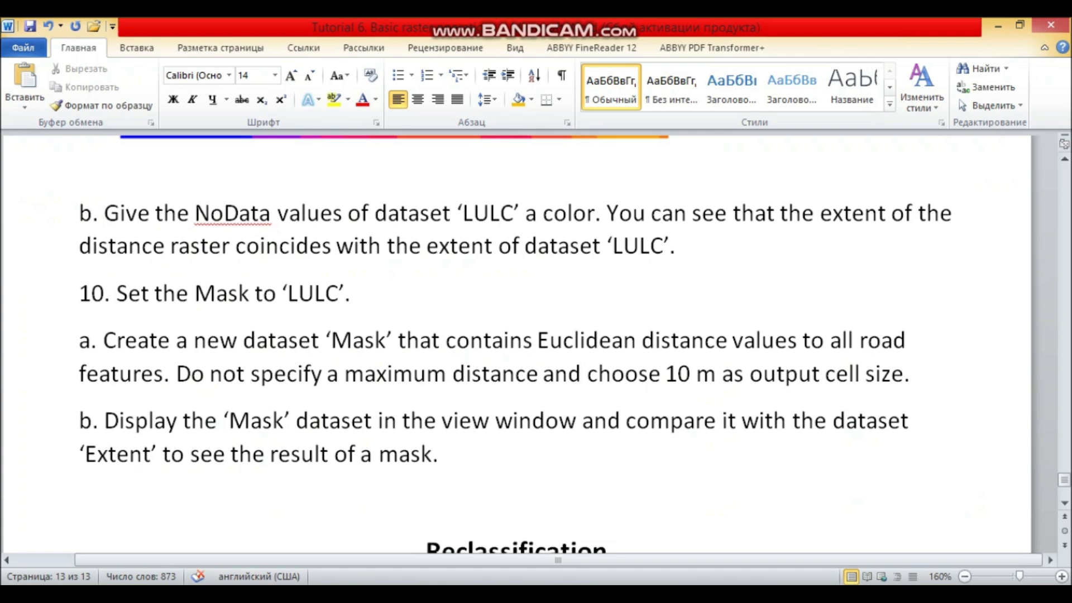
key("alt+Tab")
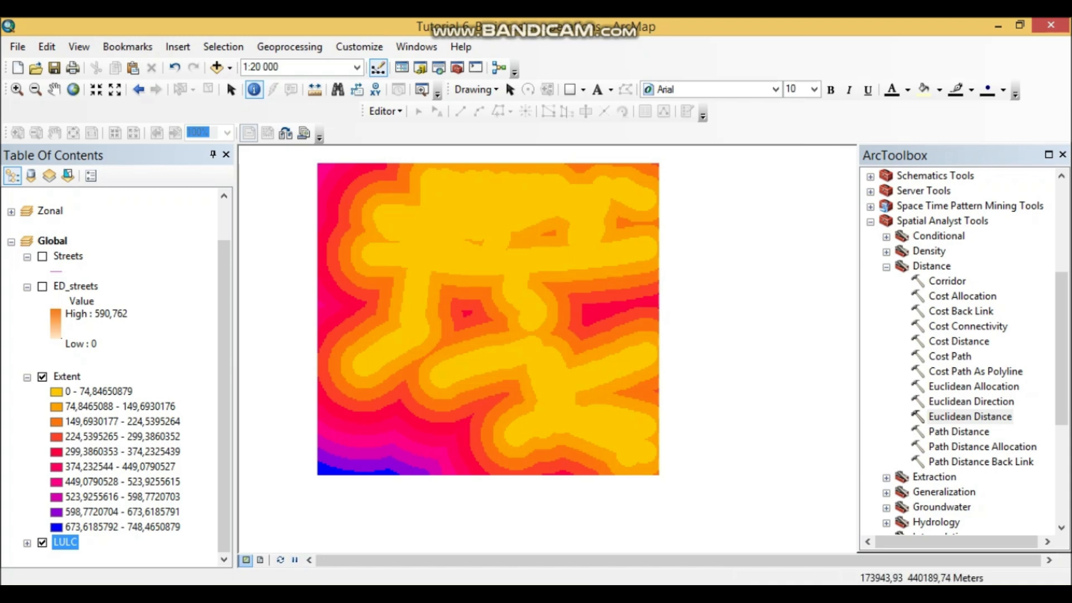
Insert an empty paragraph above task 10 in the Word document, and return to ArcMap.
left_click(67, 376)
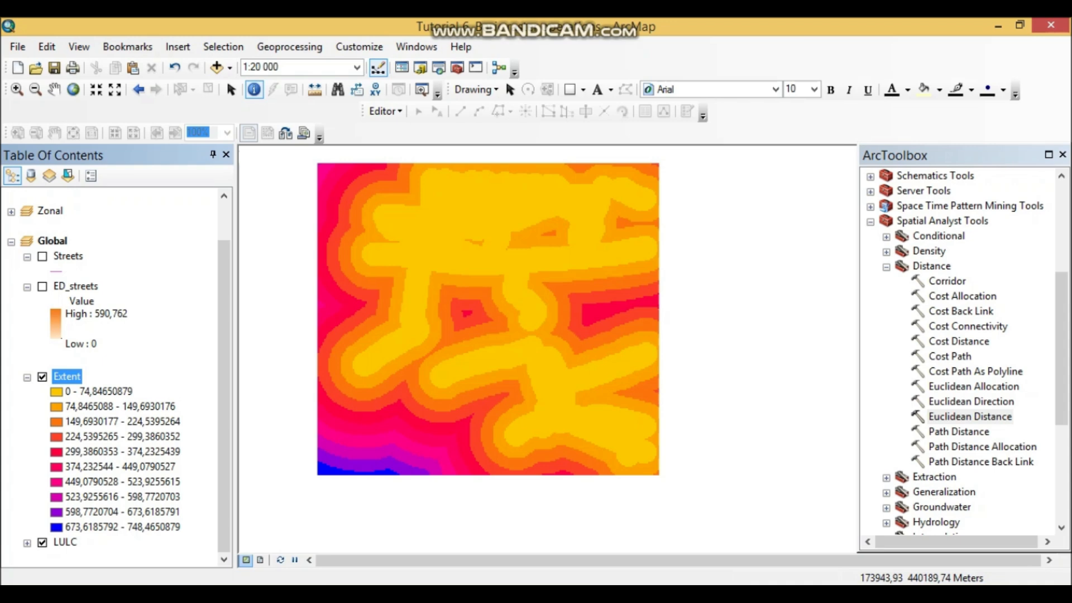
key("alt+Tab")
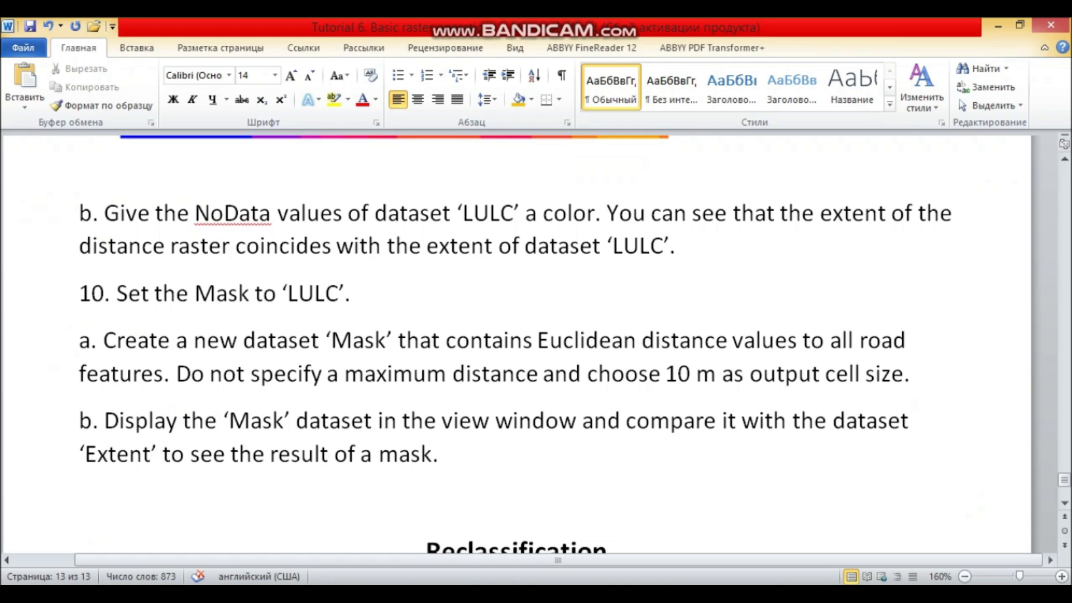
left_click(79, 293)
key("Return")
left_click(79, 293)
key("alt+Tab")
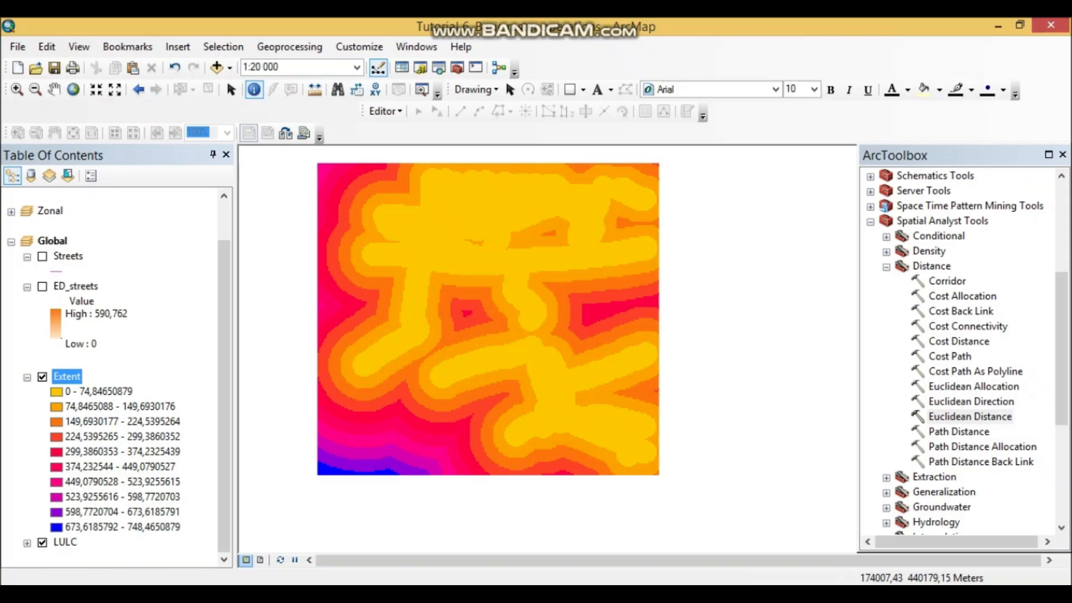
Expand the LULC layer's legend and display its NoData values in black through the layer's symbology properties.
left_click(65, 541)
left_click(26, 542)
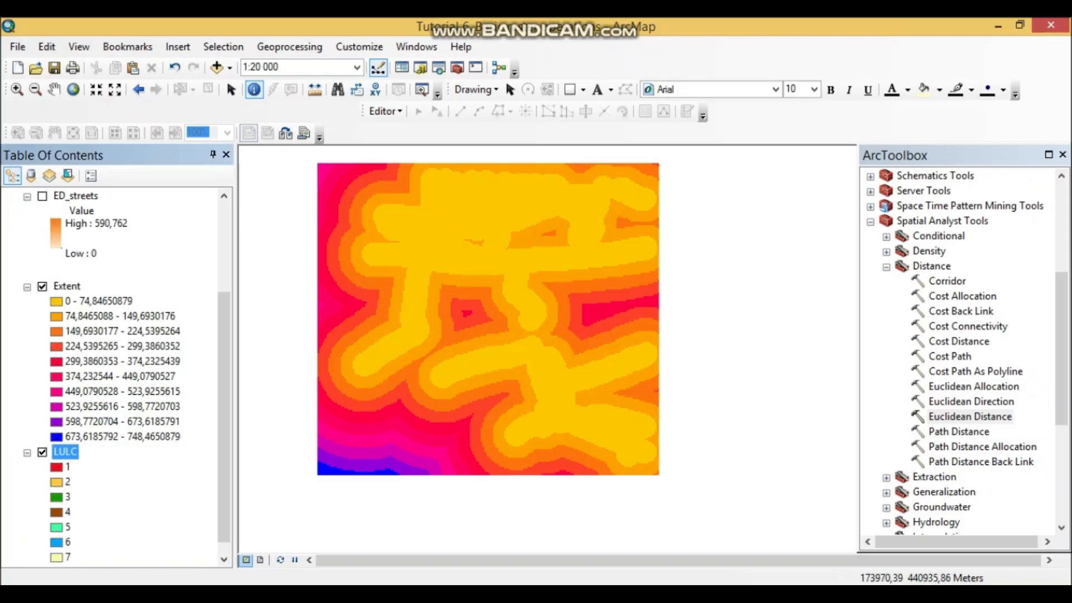
right_click(64, 451)
left_click(112, 439)
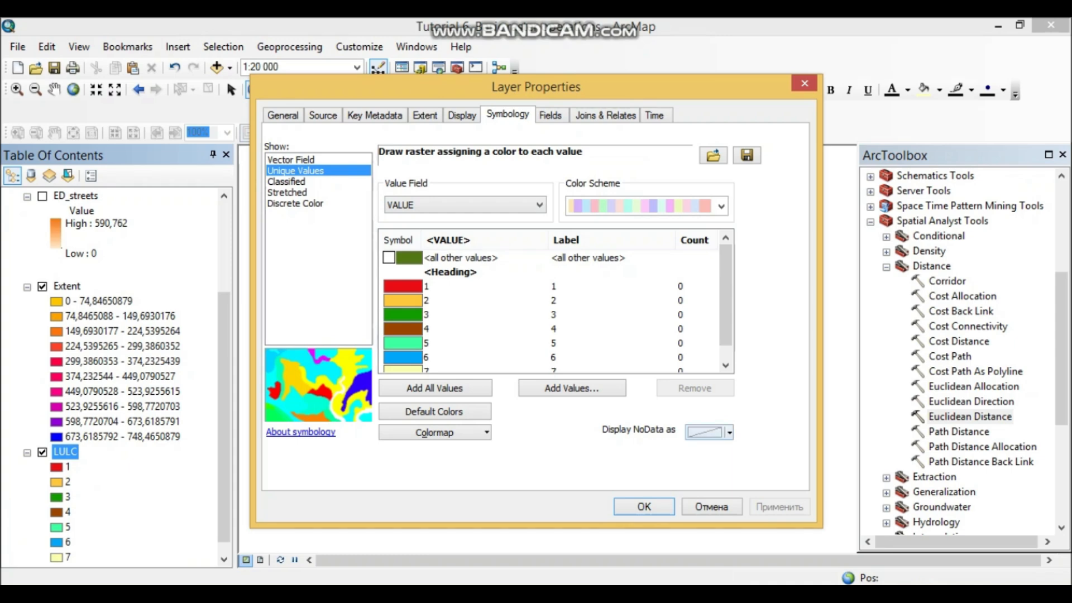
left_click(729, 433)
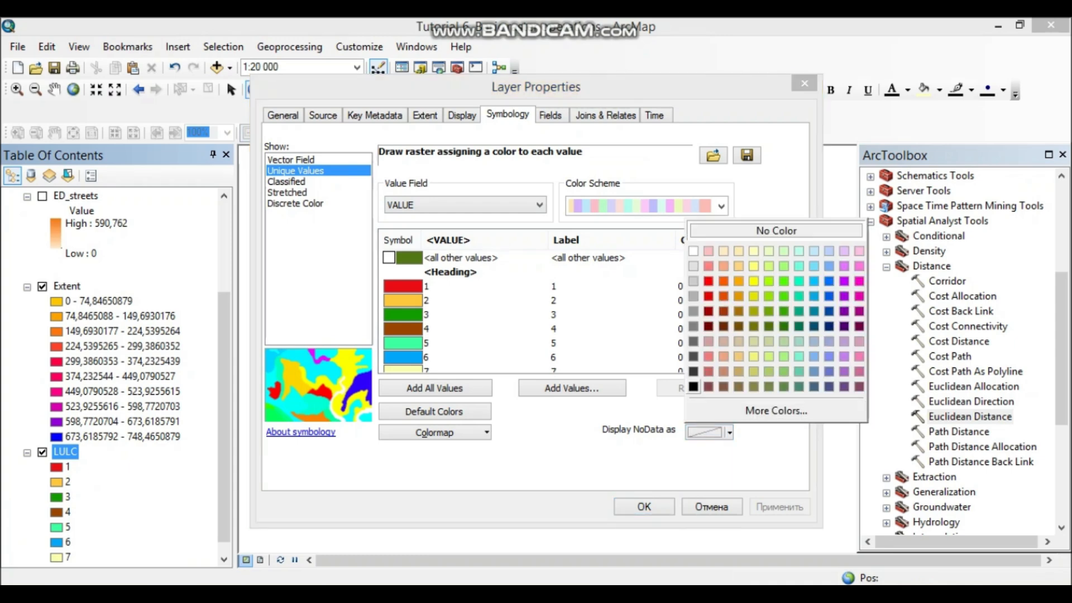
left_click(693, 386)
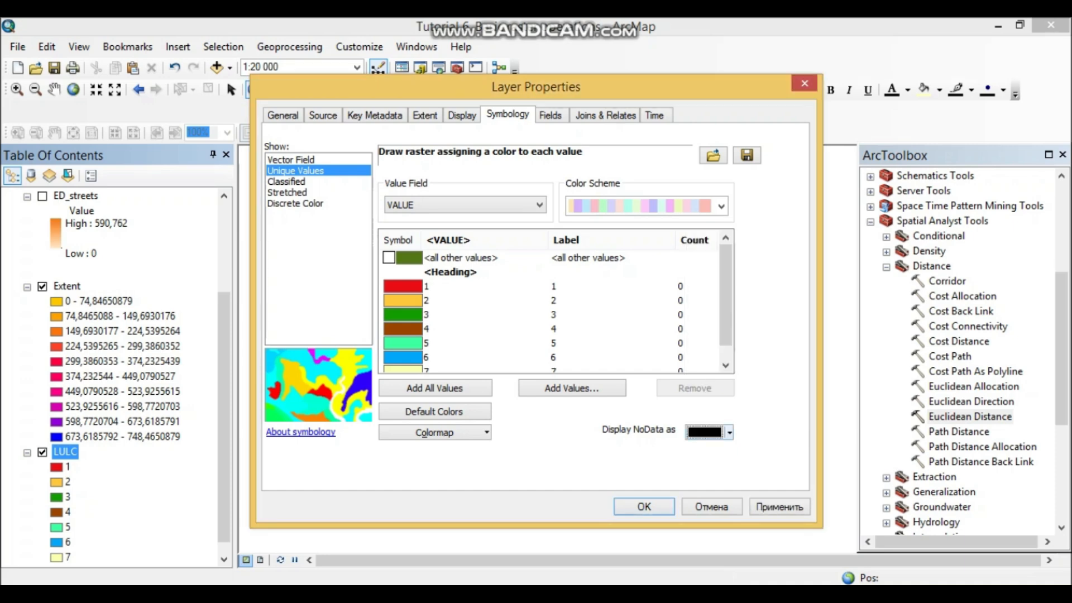
left_click(644, 506)
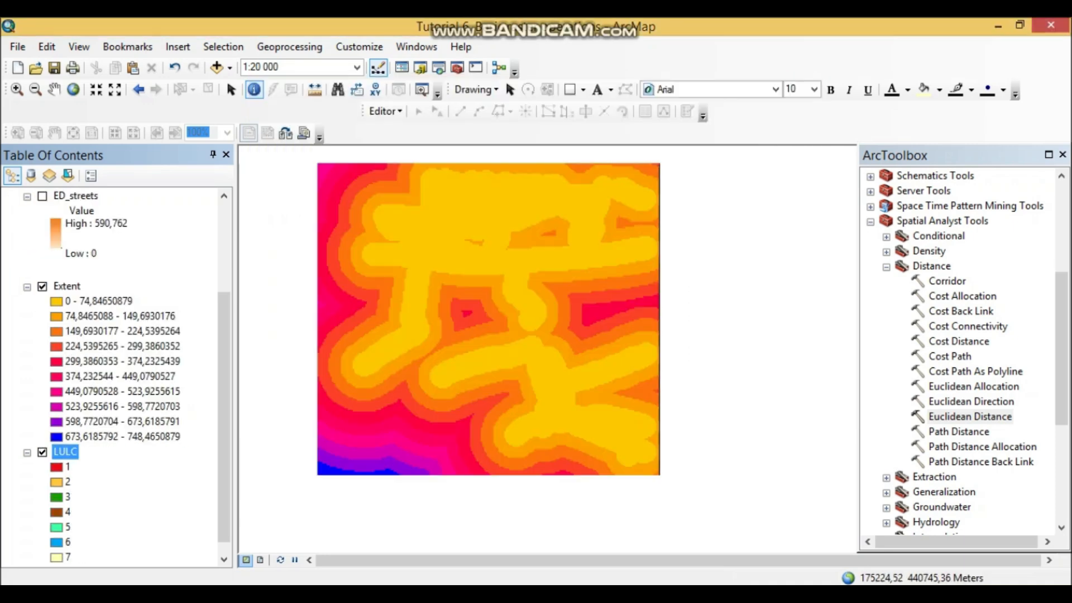
Hide the Extent layer and identify the black cells in the northwest corner and along the eastern edge of the LULC raster.
left_click(43, 287)
left_click(43, 286)
left_click(42, 286)
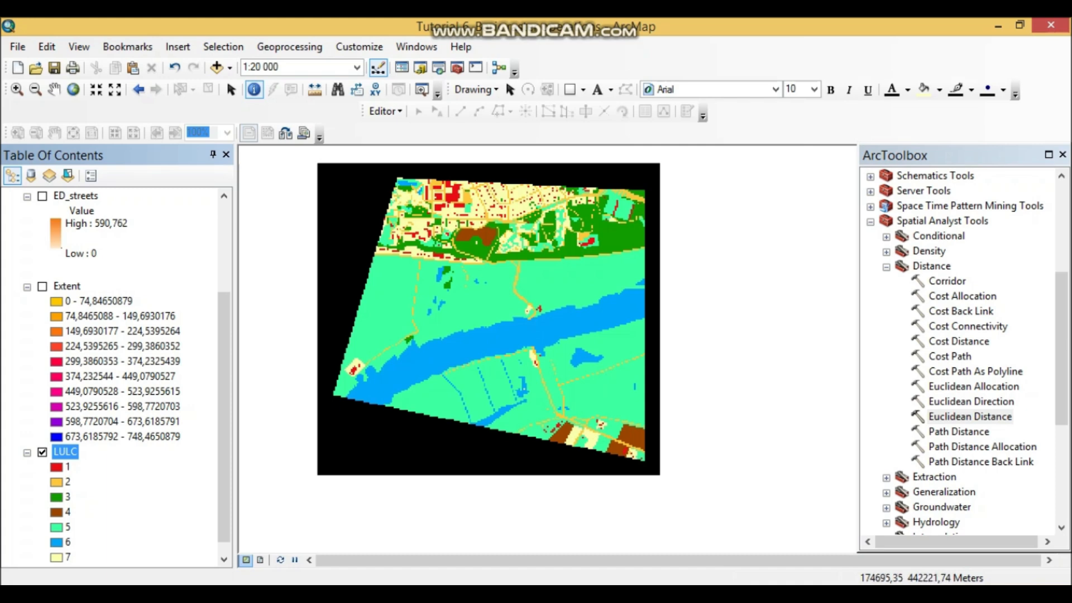
left_click(358, 197)
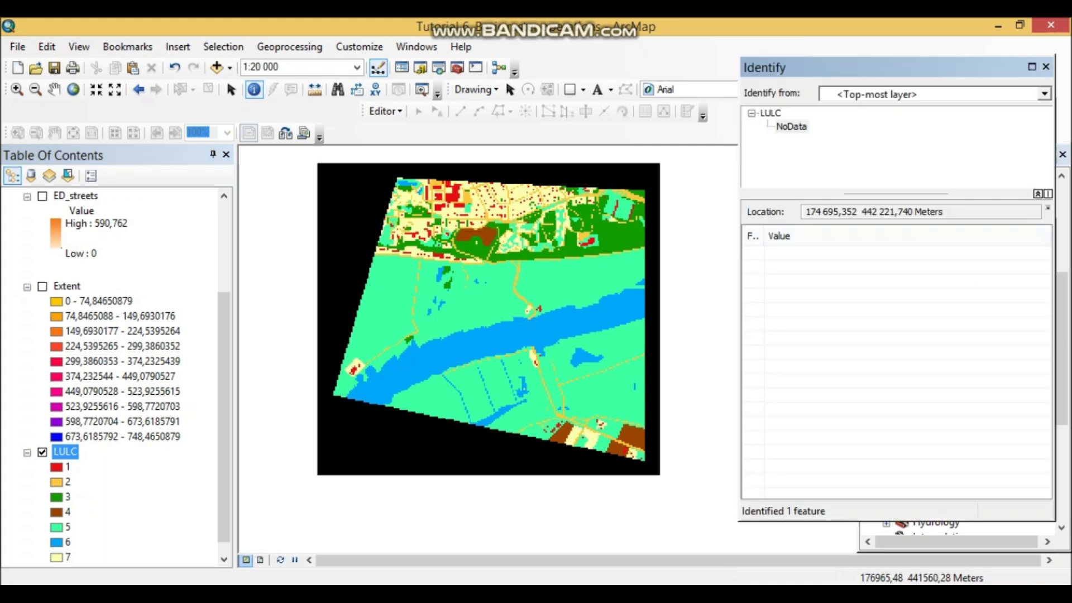
left_click(652, 231)
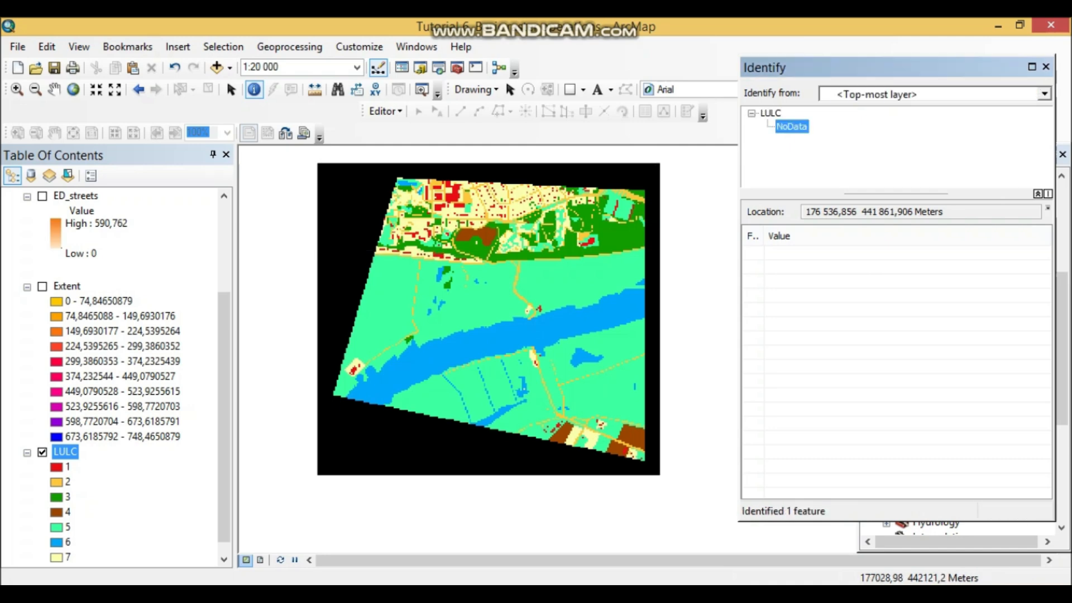
Capture the upper part of the Identify window with the LULC result as a screen snip, and switch to the Word document.
key("alt+Tab")
left_click(247, 75)
left_click_drag(735, 52, 1055, 201)
right_click(837, 159)
right_click(793, 225)
key("Escape")
key("alt+Tab")
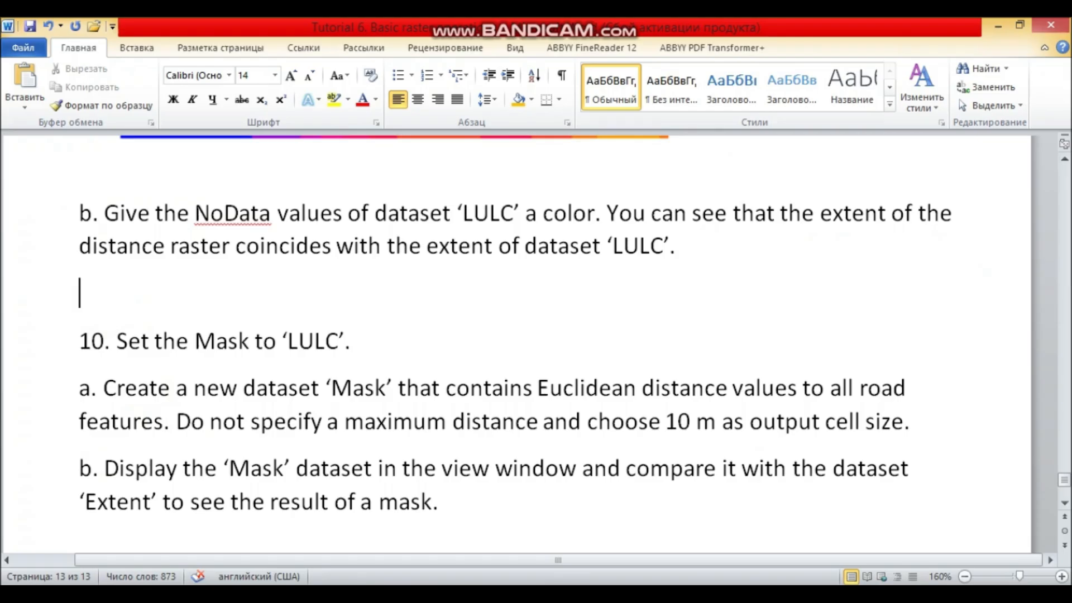